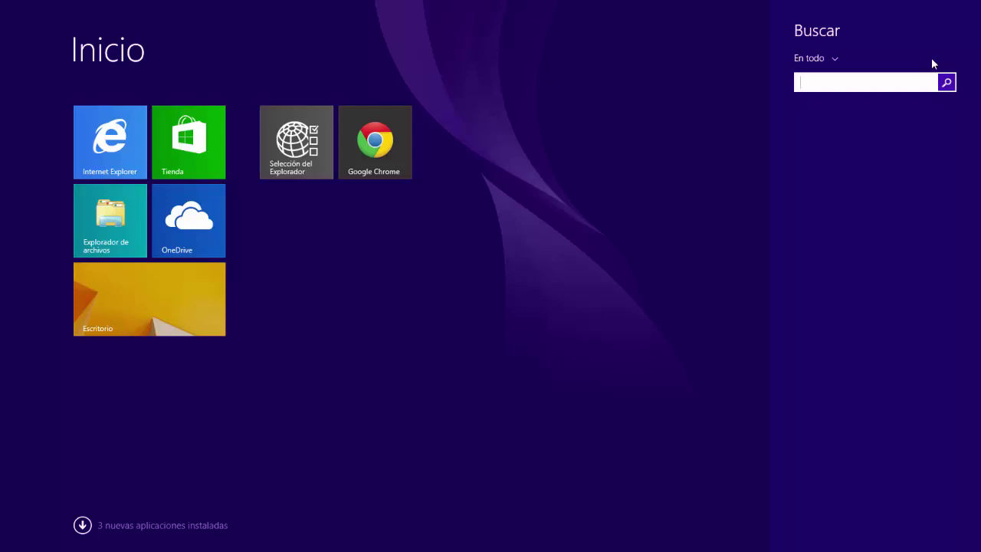
# Step: Launch Data Model Designer and connect to the Status Server as Administrator
pyautogui.write('data model Designer')
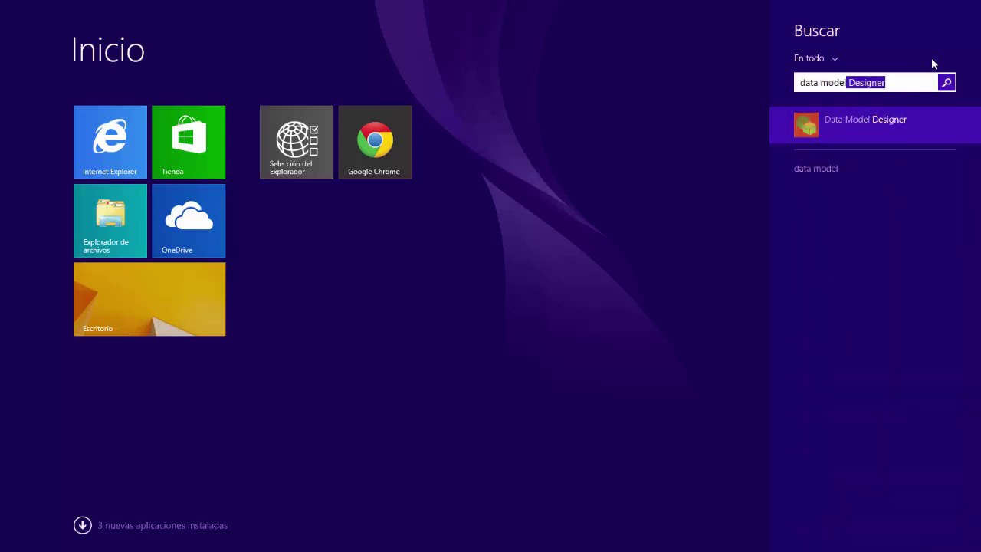
pyautogui.click(888, 123)
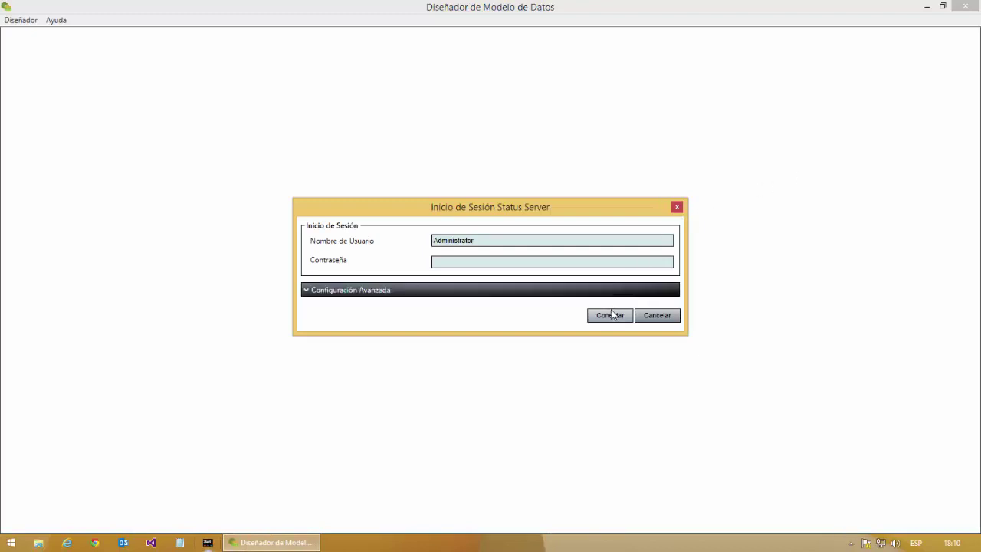
pyautogui.click(610, 315)
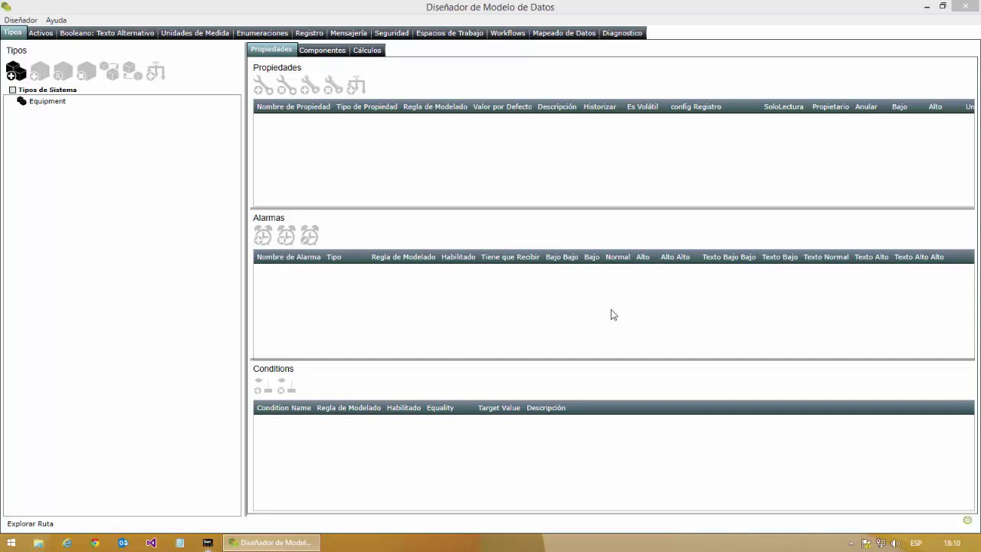
pyautogui.click(613, 314)
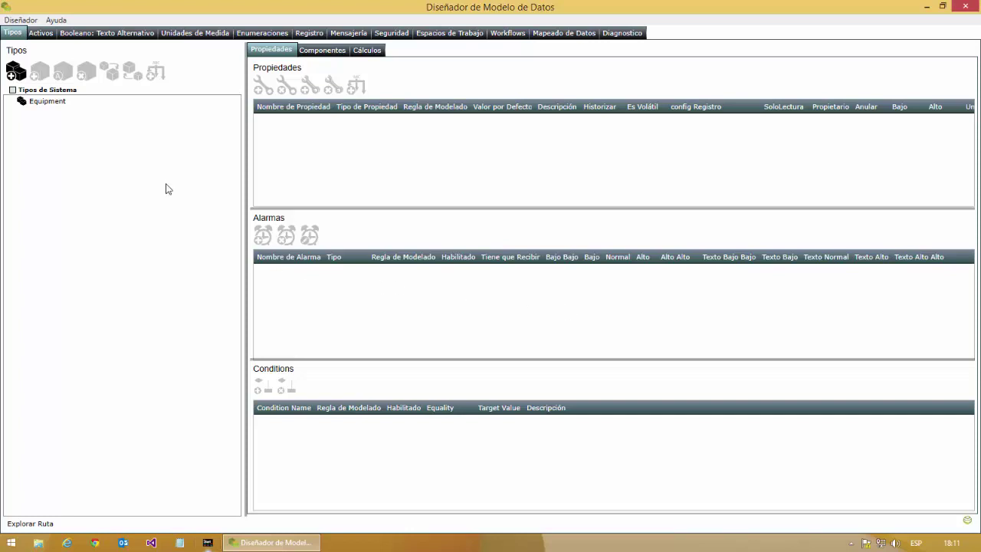
# Step: Expand the Equipment type with its Motors and Sensors subtypes and review their properties
pyautogui.click(47, 102)
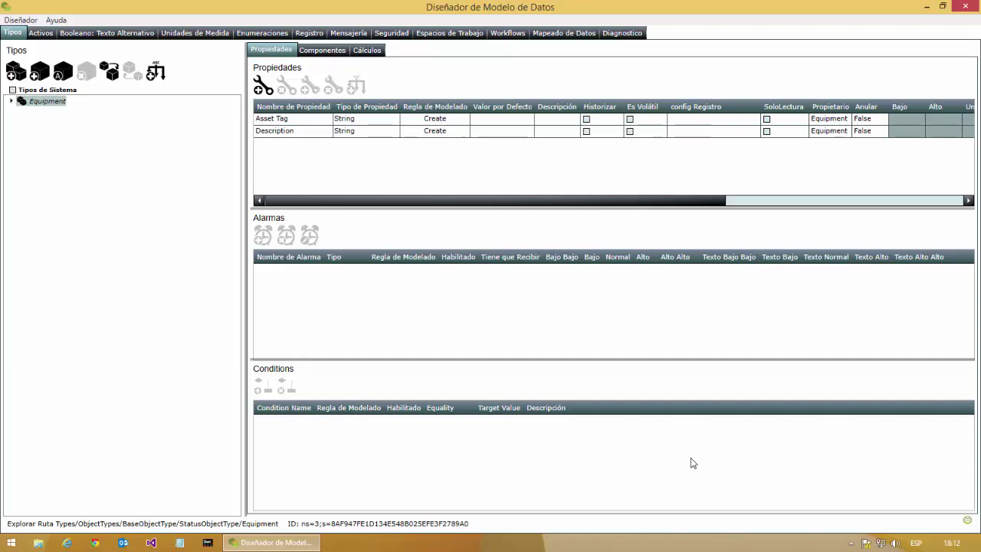
pyautogui.click(11, 102)
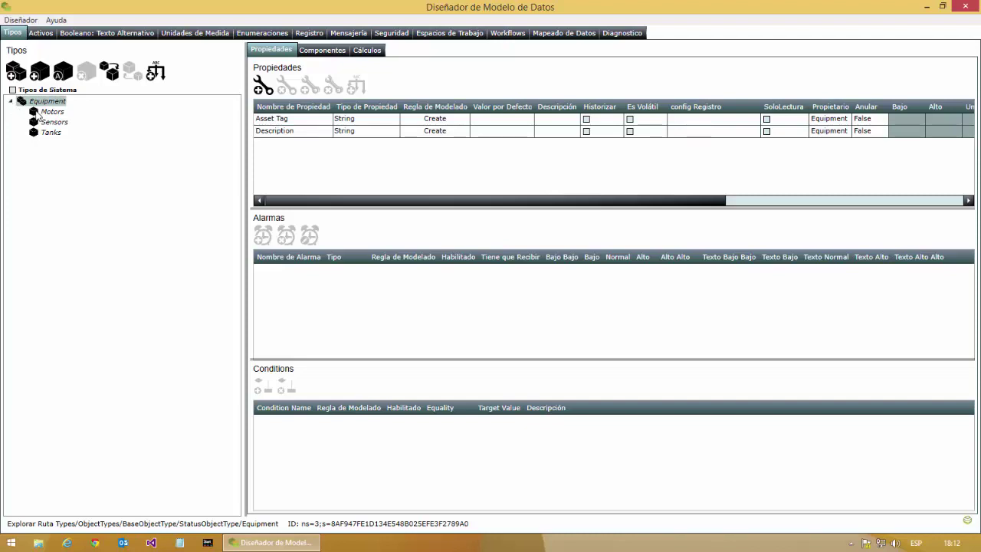
pyautogui.click(36, 114)
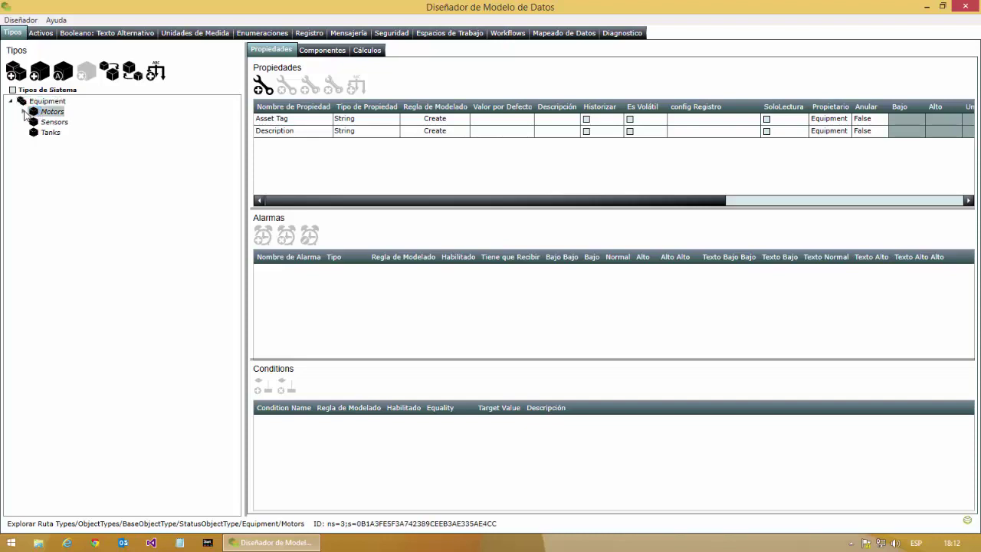
pyautogui.click(24, 112)
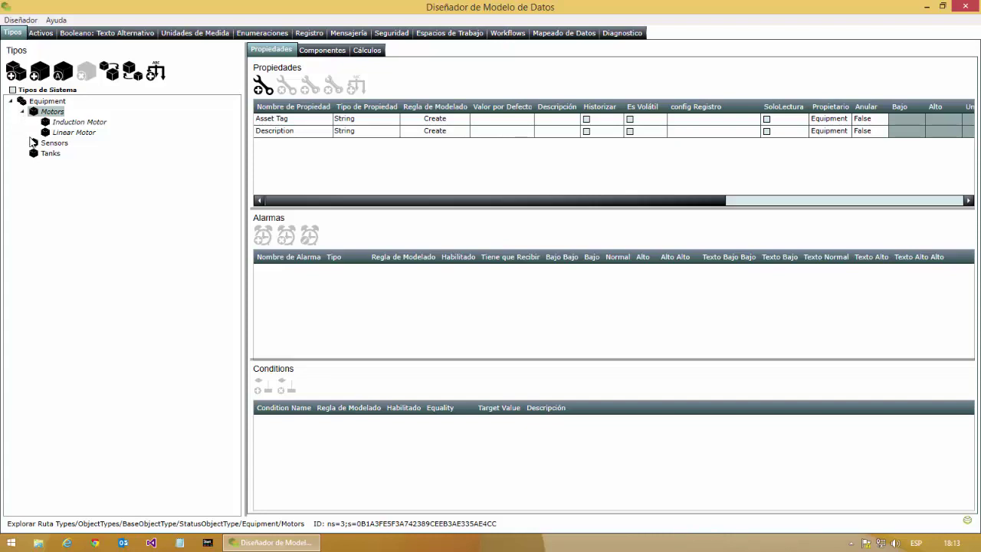
pyautogui.click(28, 144)
pyautogui.click(23, 143)
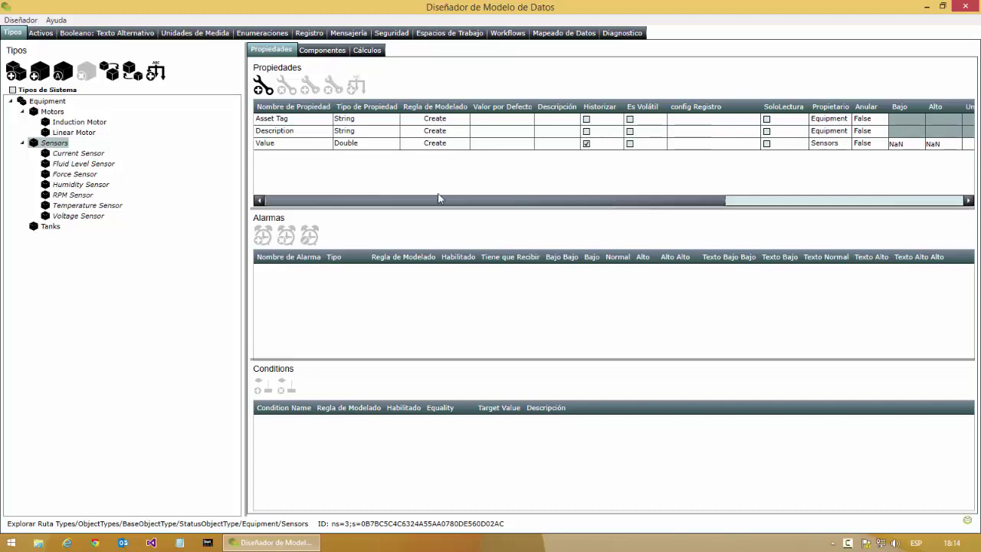
# Step: Examine the components of the Motors type and compare them with those of Induction Motor and Linear Motor
pyautogui.click(52, 112)
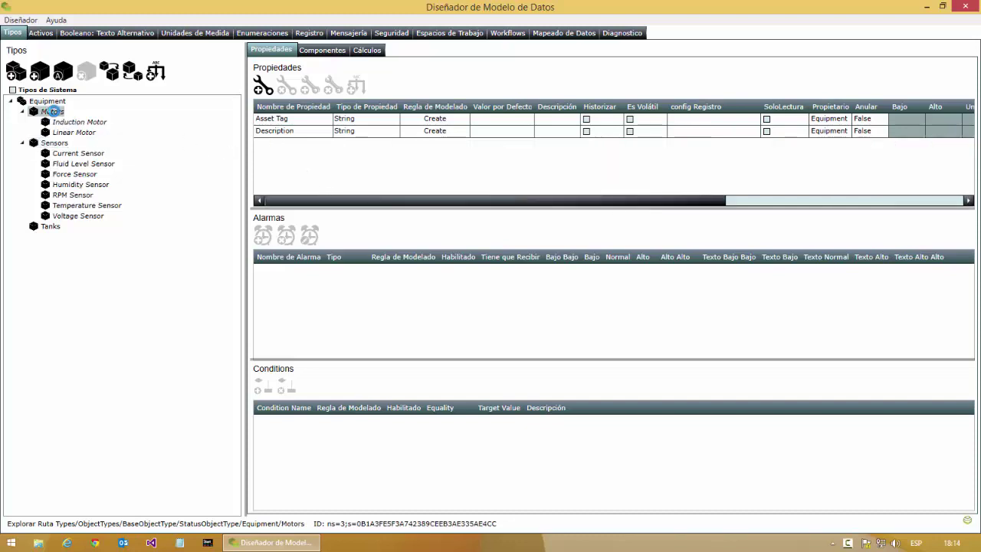
pyautogui.click(325, 54)
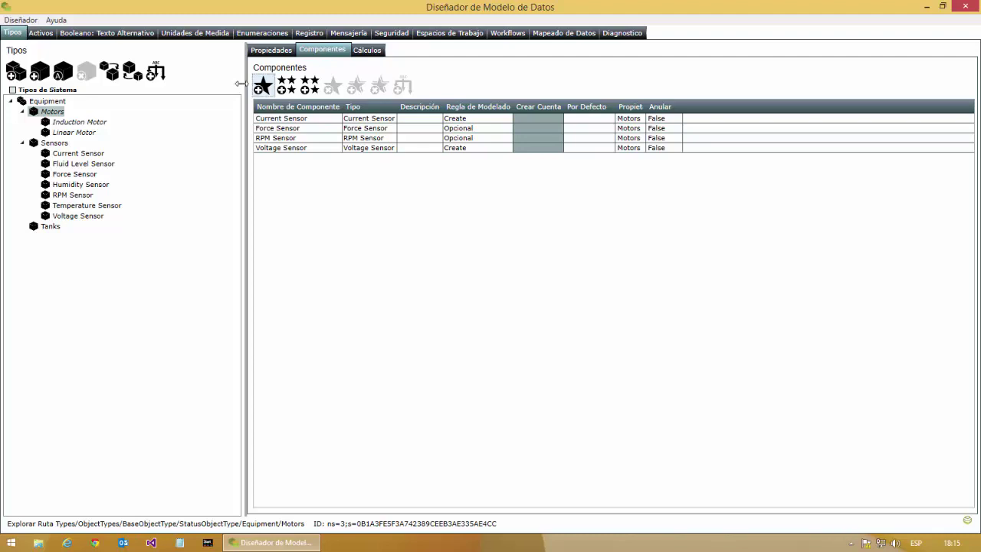
pyautogui.click(66, 121)
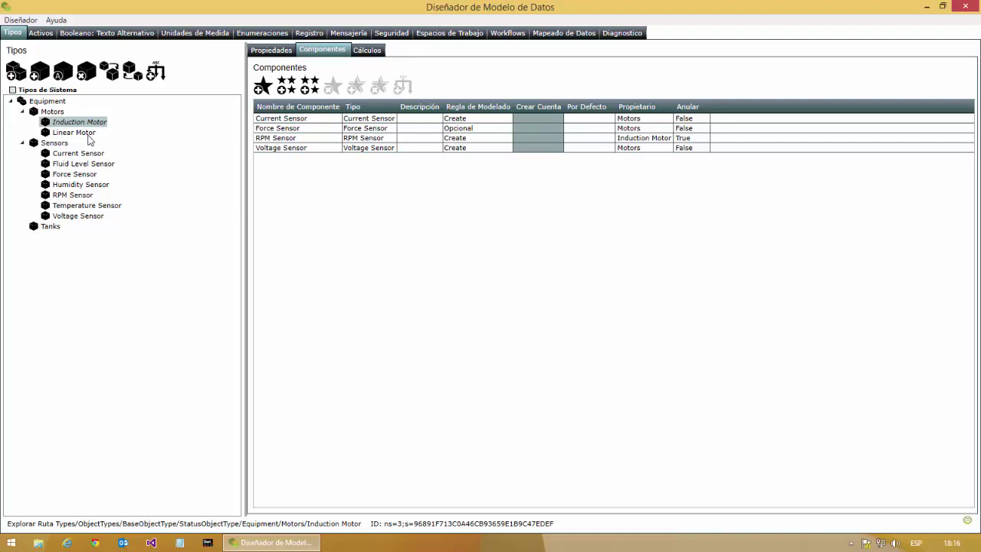
pyautogui.click(88, 134)
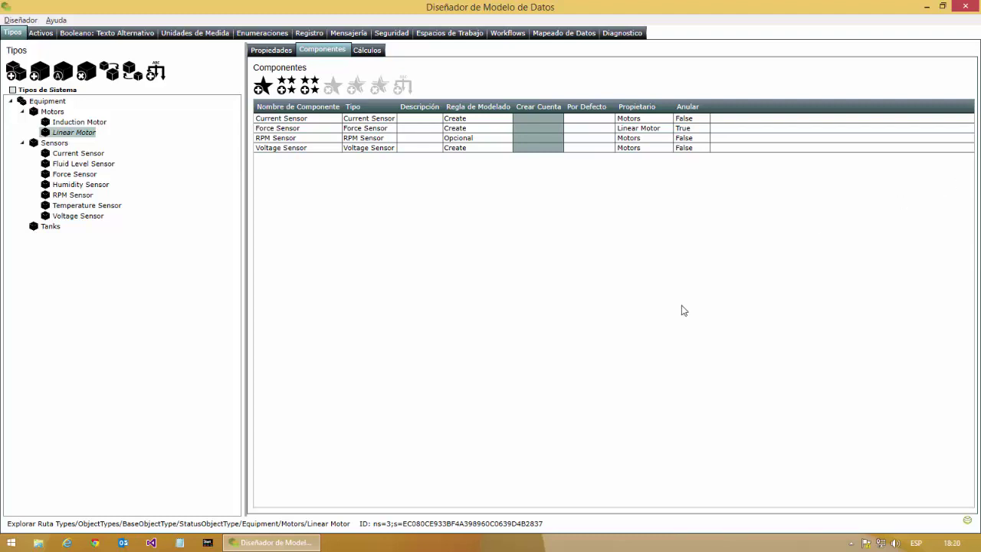
# Step: Start a second Data Model Designer instance and connect it to the server at 192.168.168.53 on port 62542
pyautogui.rightClick(270, 543)
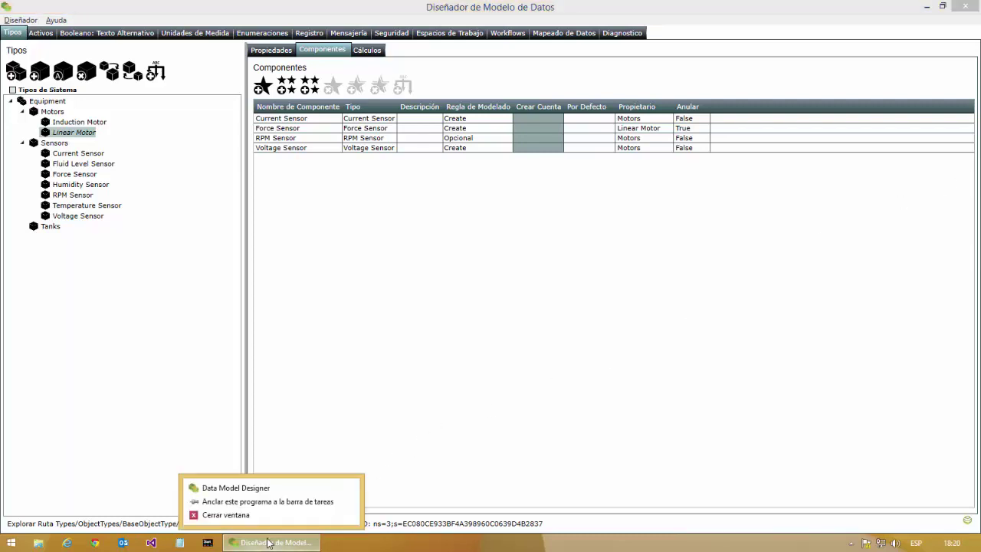
pyautogui.click(262, 488)
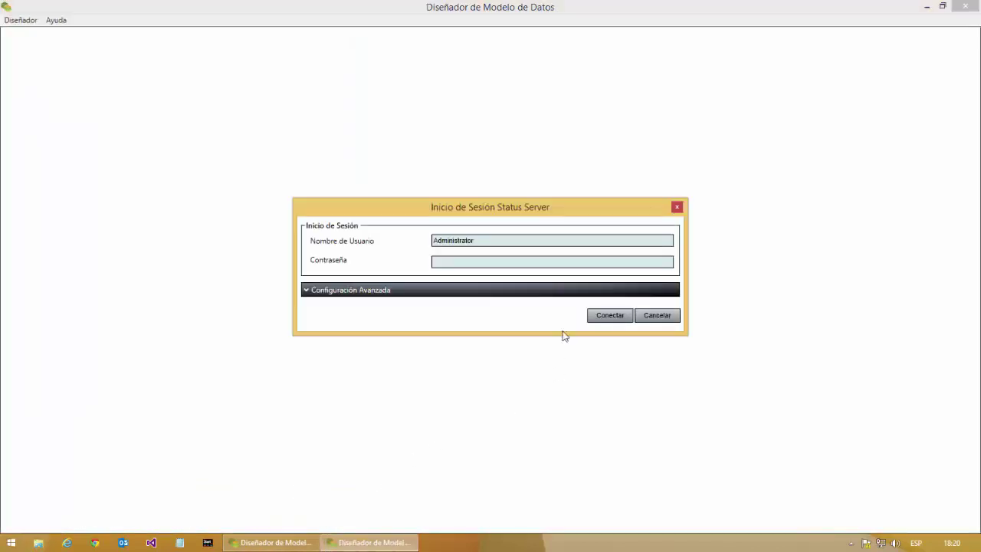
pyautogui.click(576, 292)
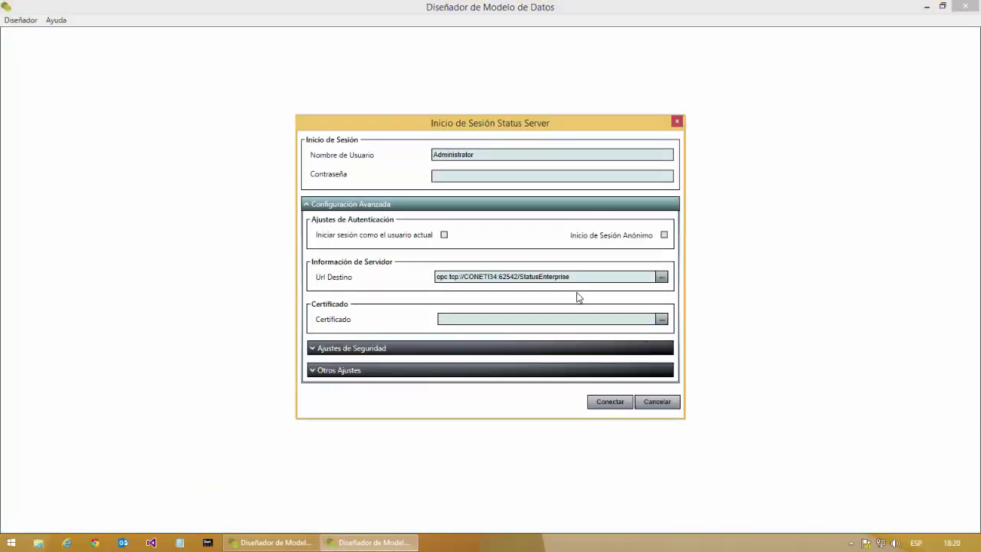
pyautogui.moveTo(464, 276); pyautogui.dragTo(499, 278)
pyautogui.write('192.168.168.53')
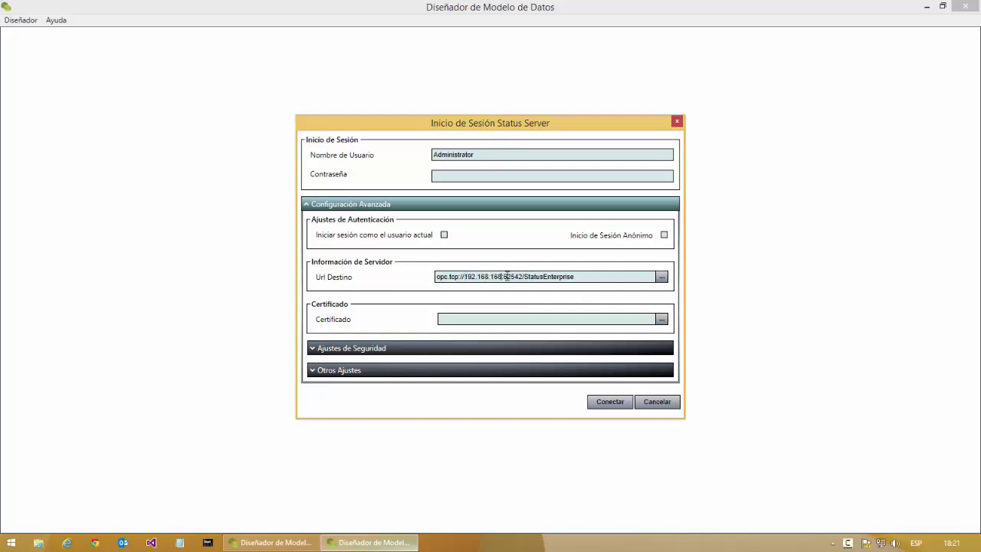
pyautogui.click(607, 402)
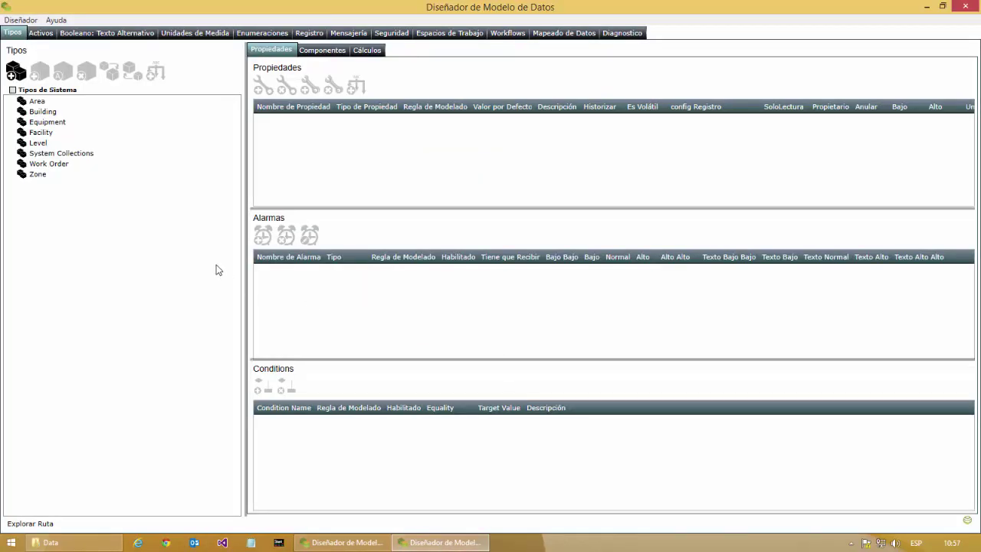
# Step: Review the properties and subtypes of the Equipment and Sensor types on this server
pyautogui.click(20, 123)
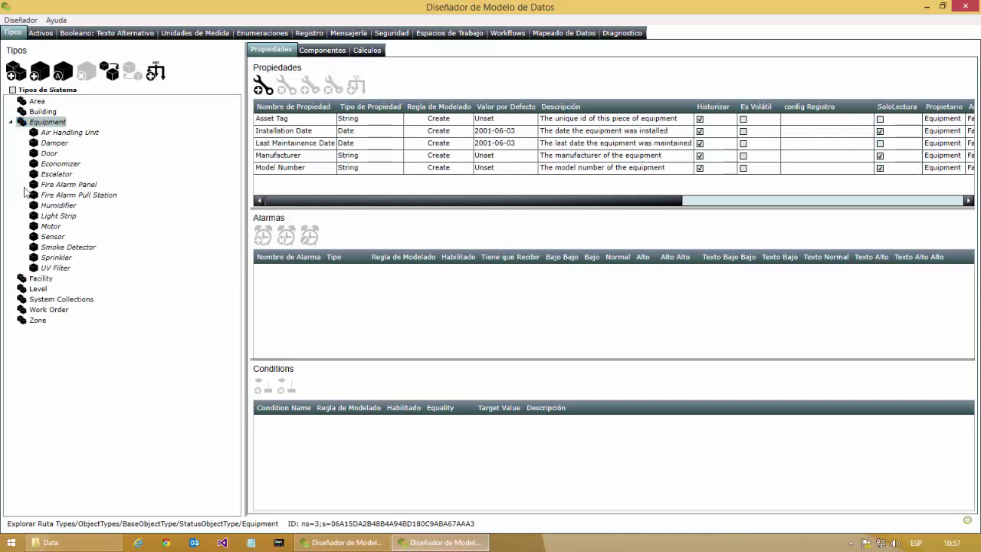
pyautogui.click(46, 236)
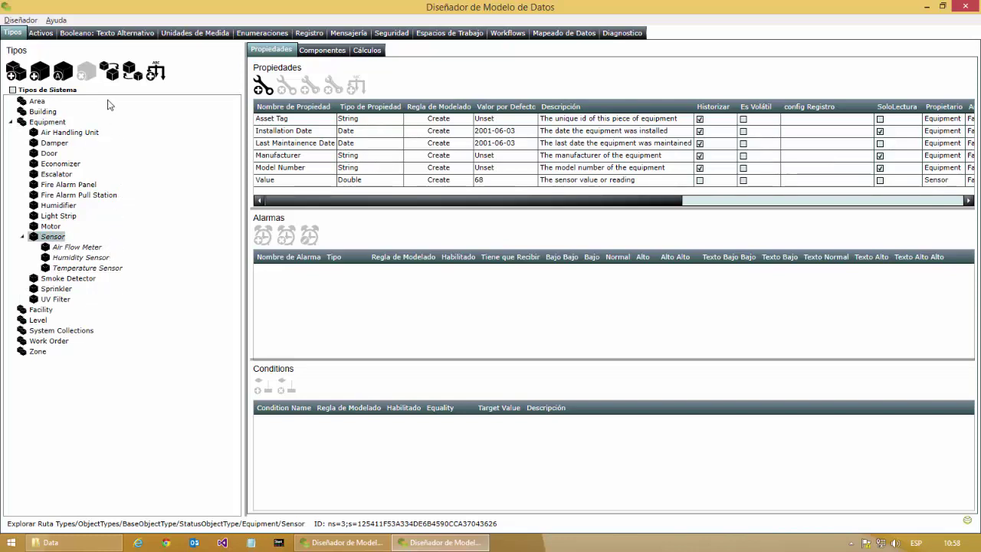
# Step: Expand the assets hierarchy from Root View through Citrus County Convention Center and Buildings into North-South Building
pyautogui.click(40, 33)
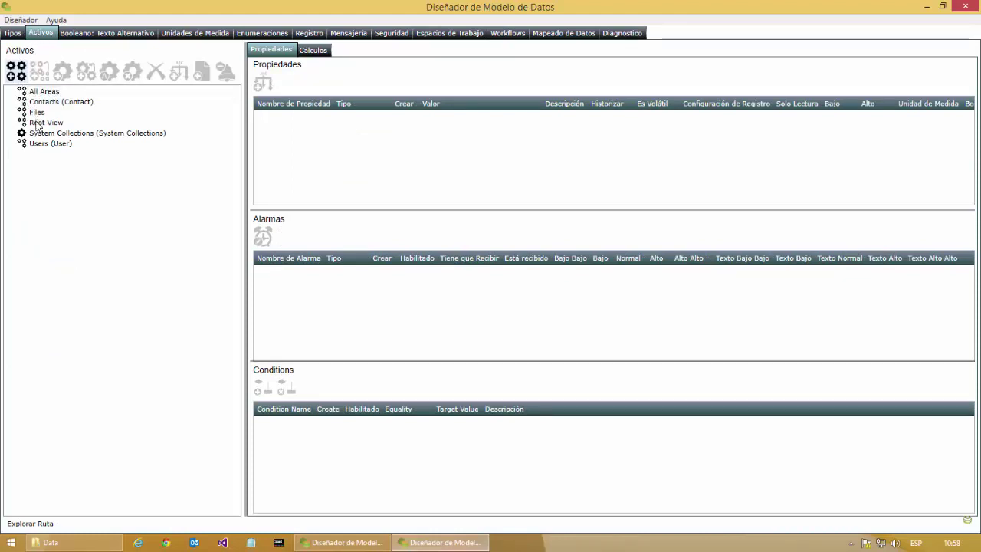
pyautogui.click(39, 123)
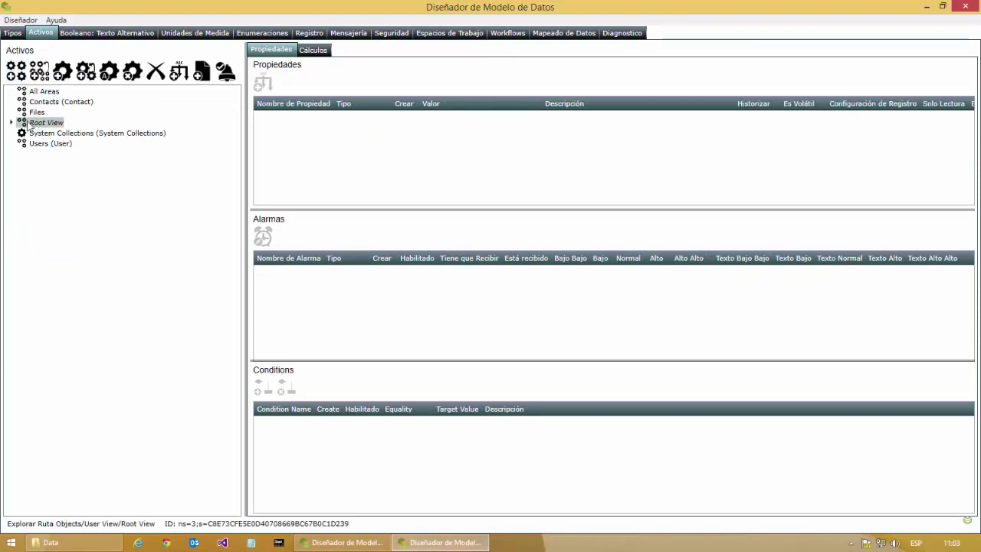
pyautogui.click(13, 123)
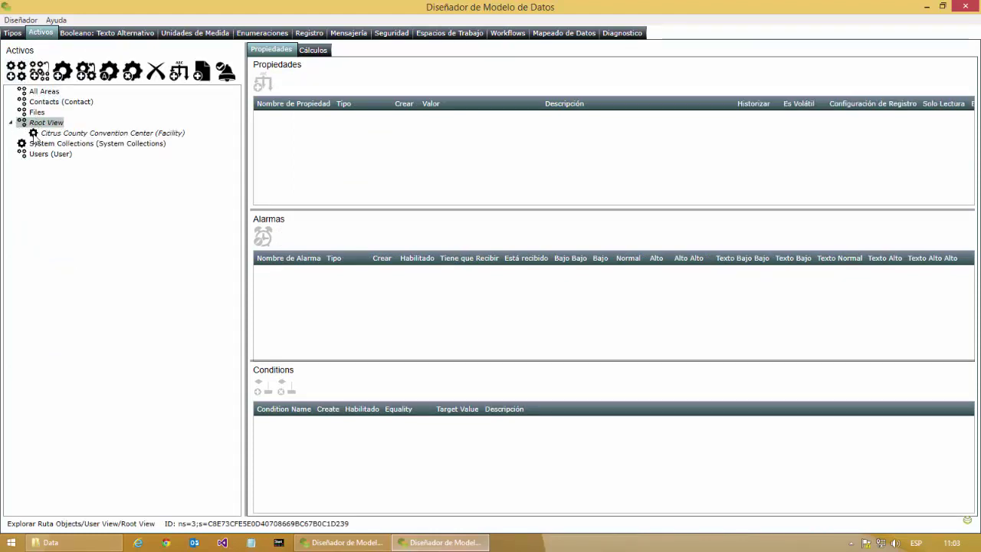
pyautogui.click(25, 135)
pyautogui.click(23, 133)
pyautogui.click(47, 145)
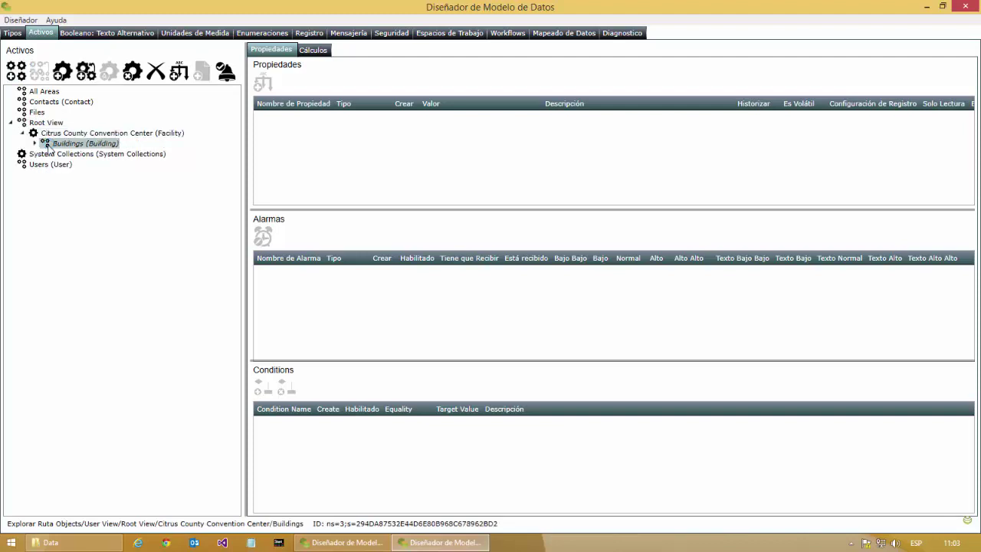
pyautogui.click(35, 143)
pyautogui.click(58, 155)
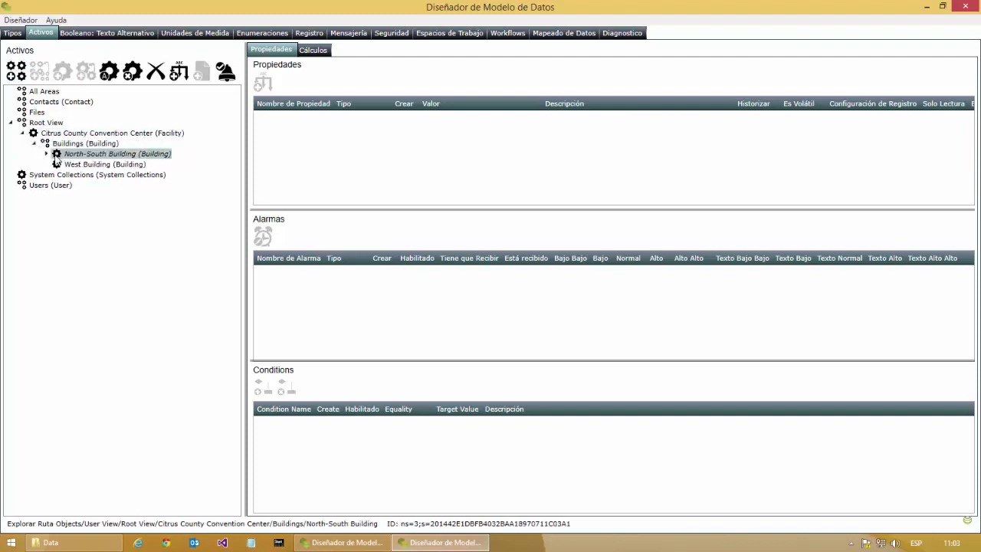
pyautogui.click(46, 154)
# Step: Expand the Levels collection of North-South Building, including Level 1 and its Areas
pyautogui.click(66, 166)
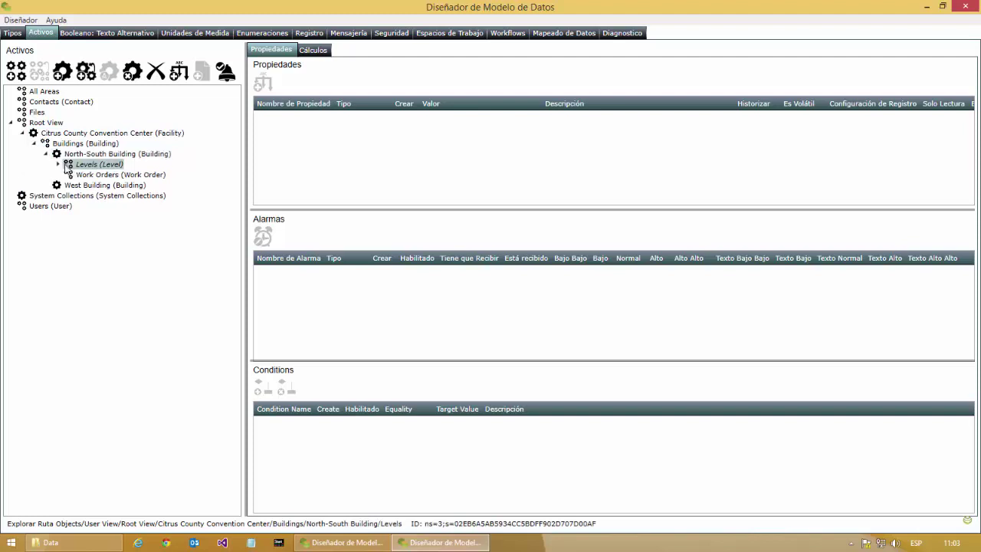
pyautogui.click(58, 165)
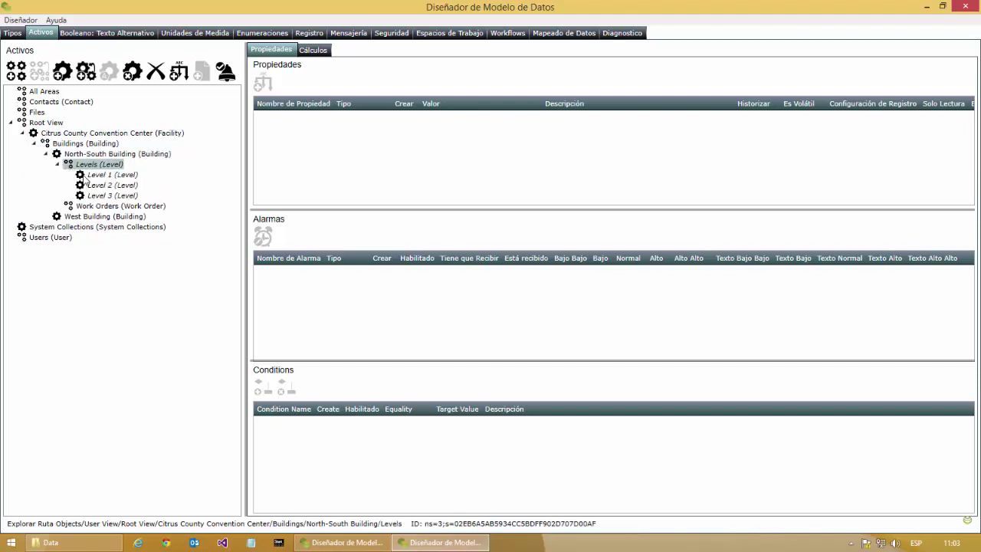
pyautogui.click(86, 178)
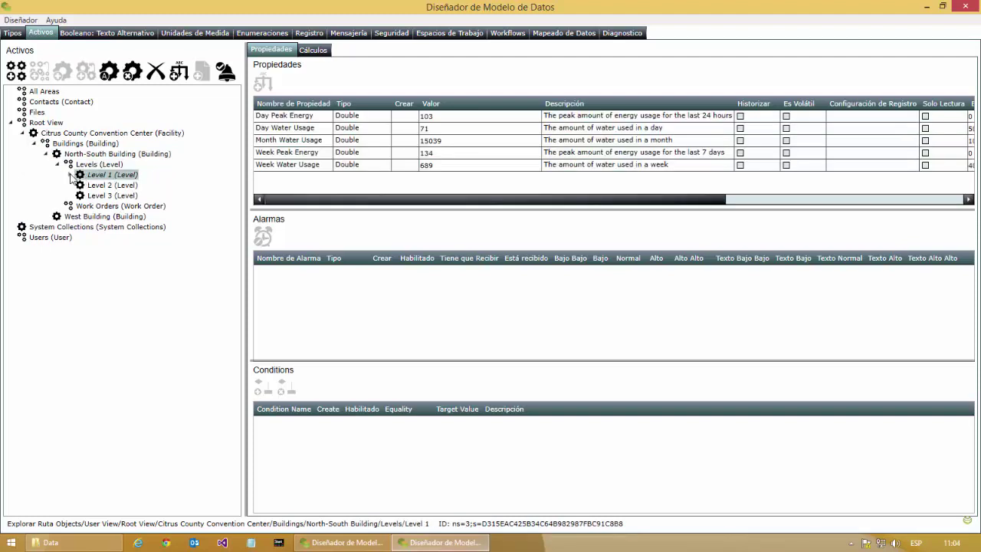
pyautogui.click(70, 175)
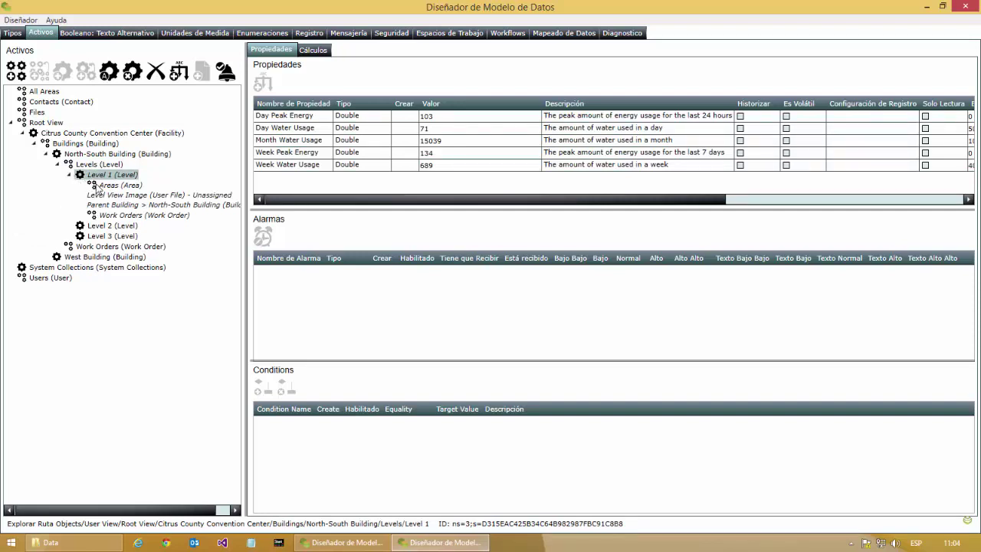
pyautogui.click(95, 187)
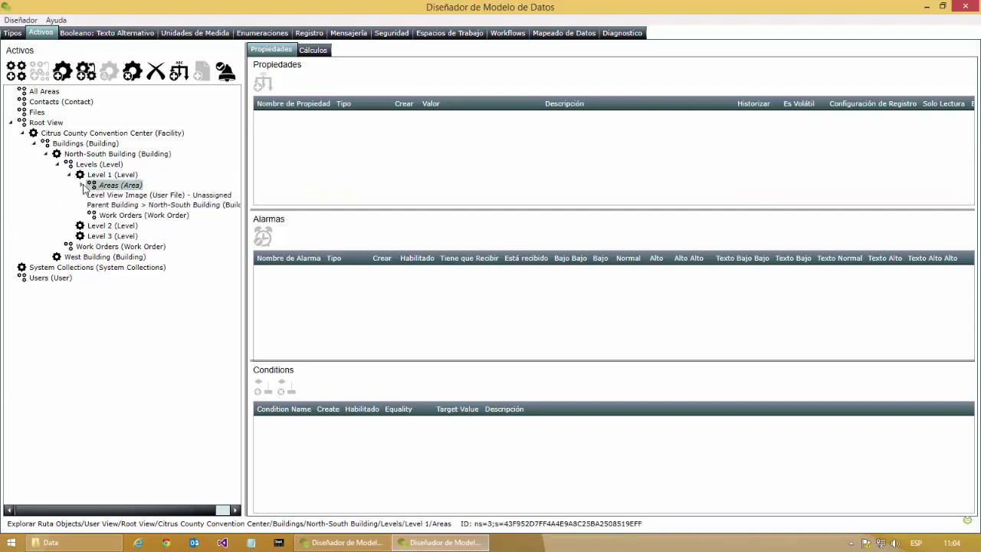
pyautogui.click(82, 185)
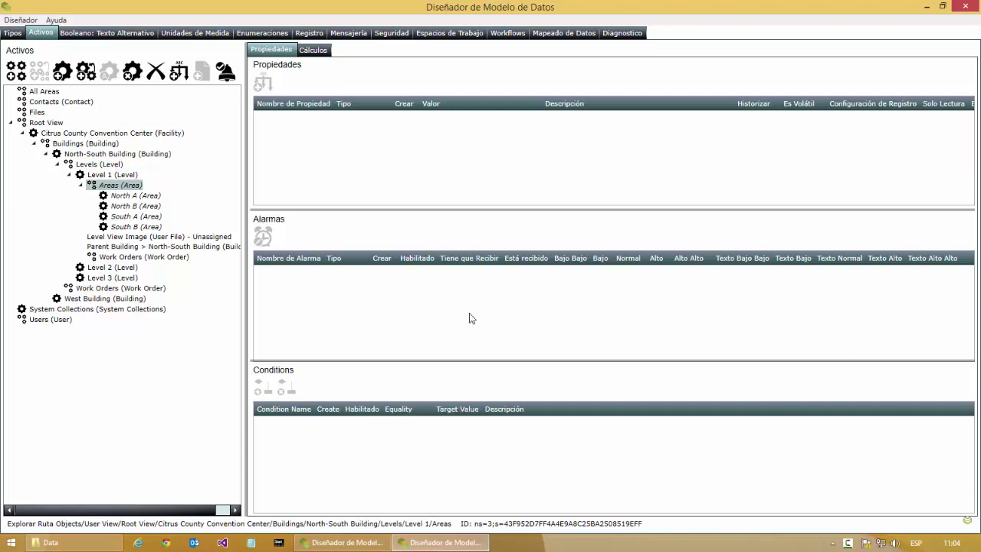
# Step: Delete the Parent Building reference to North-South Building from Level 1
pyautogui.click(94, 176)
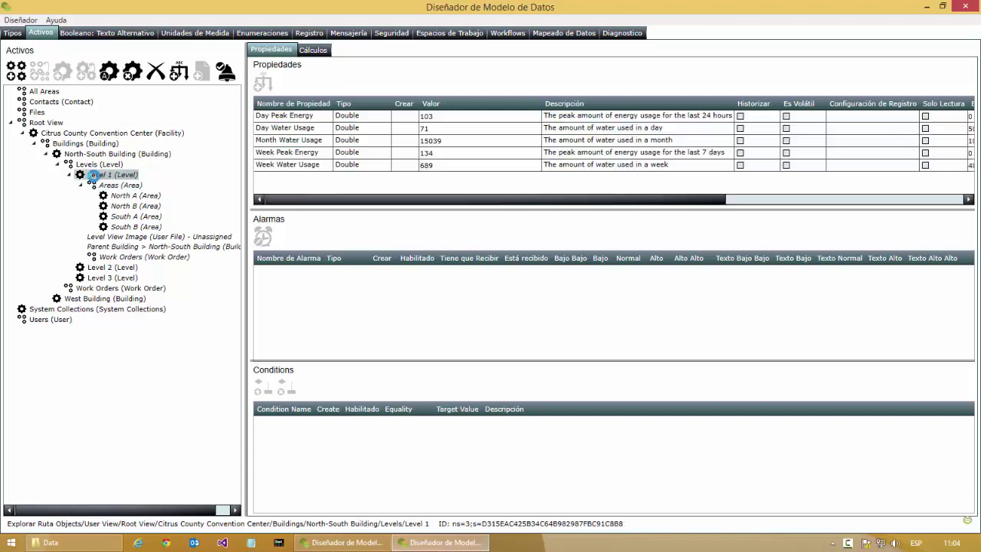
pyautogui.click(108, 246)
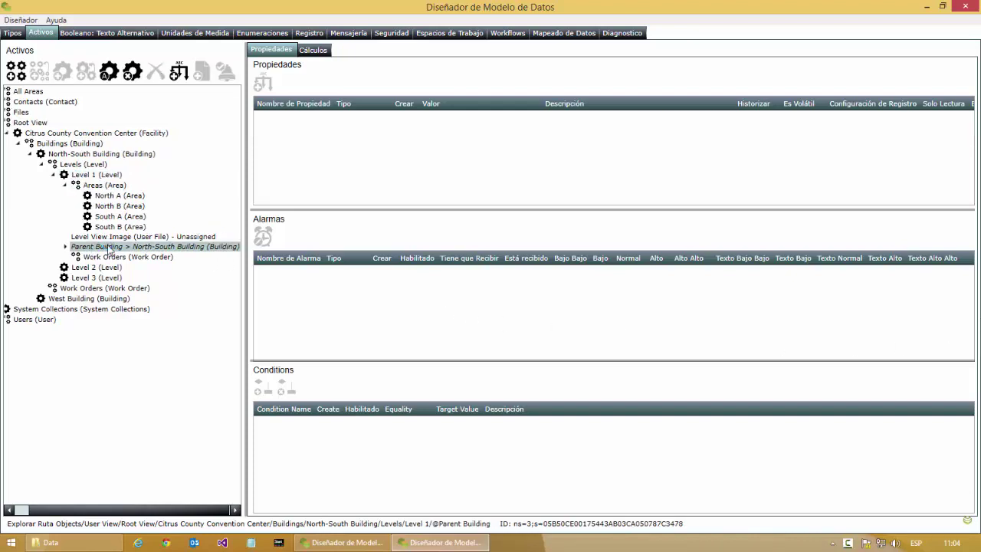
pyautogui.rightClick(107, 246)
pyautogui.click(146, 337)
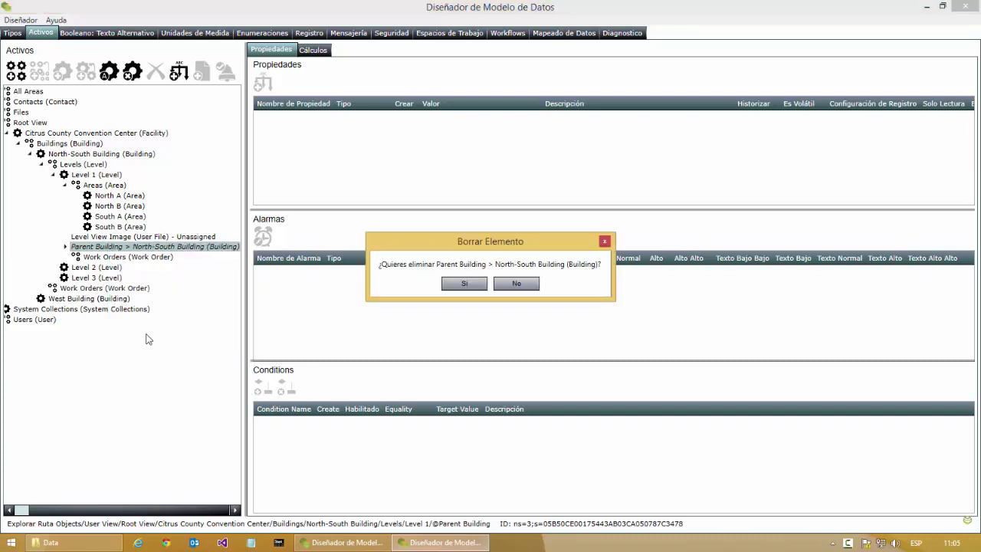
pyautogui.click(463, 285)
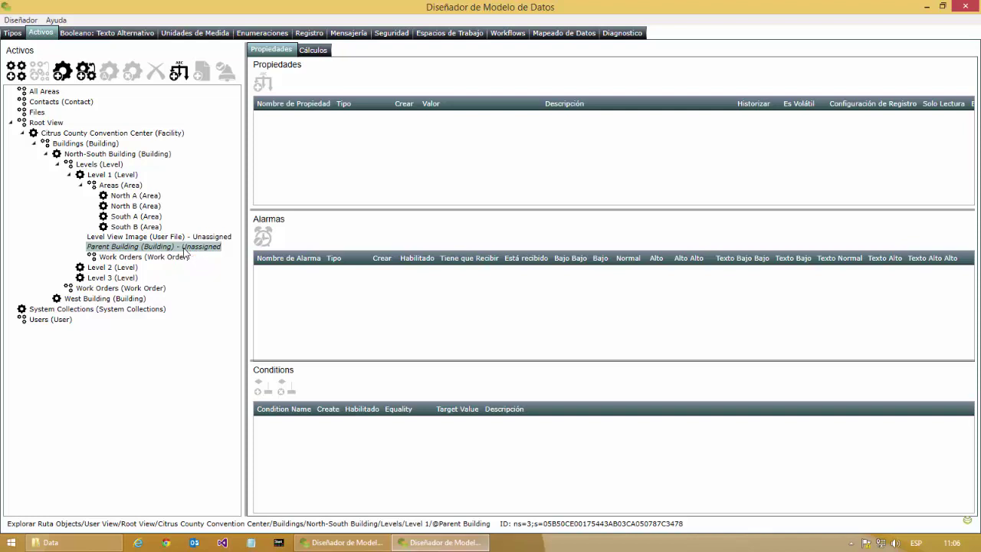
# Step: Assign the existing North-South Building asset from Citrus County Convention Center's Buildings as the Parent Building of Level 1
pyautogui.rightClick(184, 249)
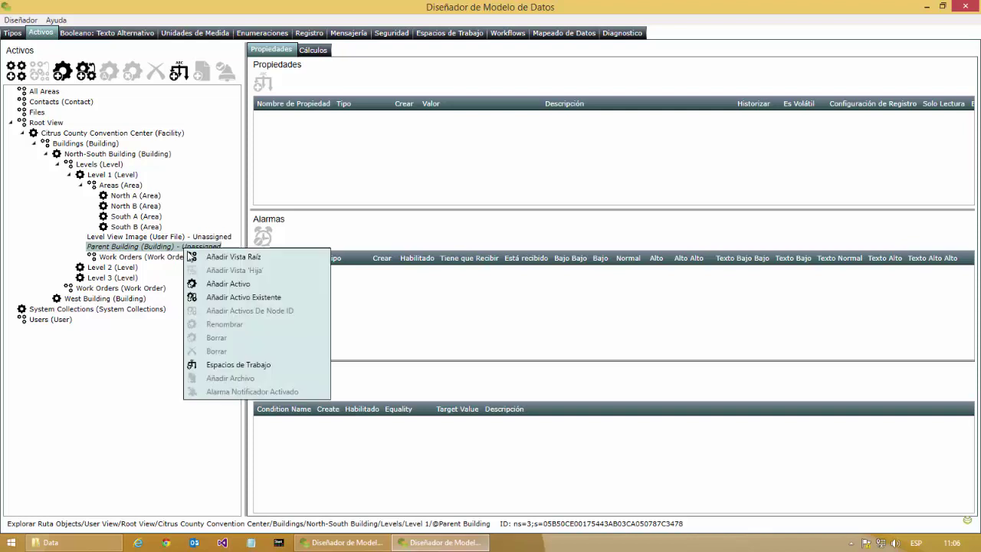
pyautogui.click(221, 296)
pyautogui.doubleClick(375, 175)
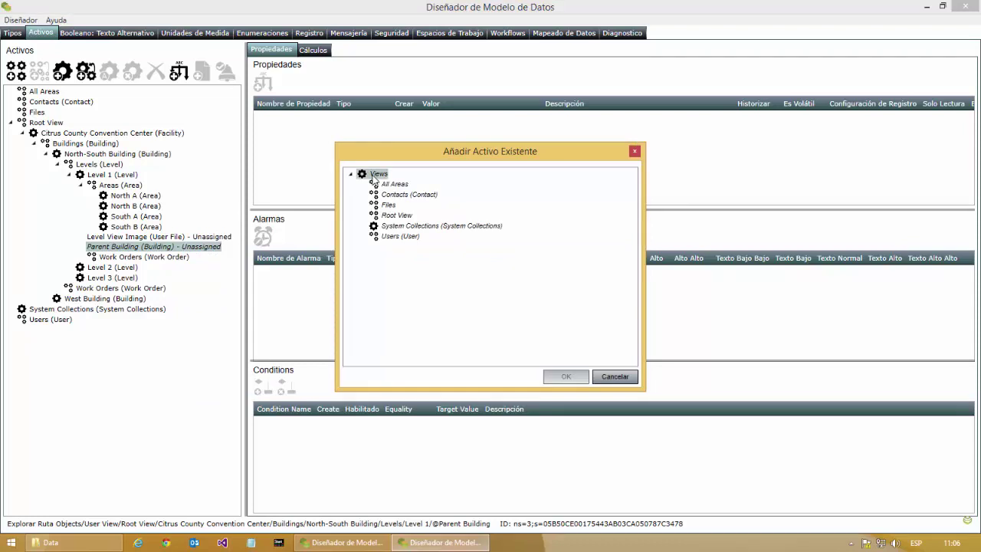
pyautogui.doubleClick(387, 215)
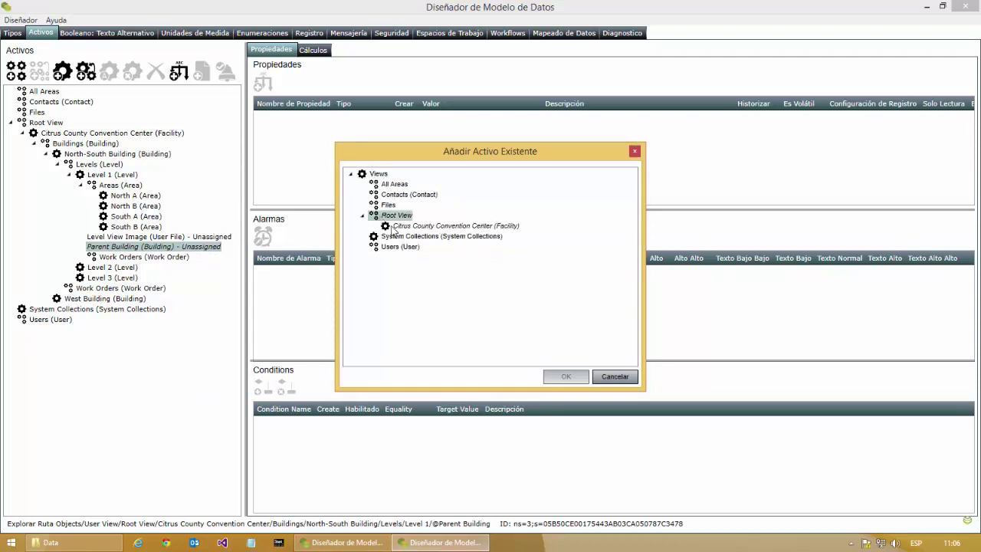
pyautogui.click(395, 228)
pyautogui.doubleClick(395, 228)
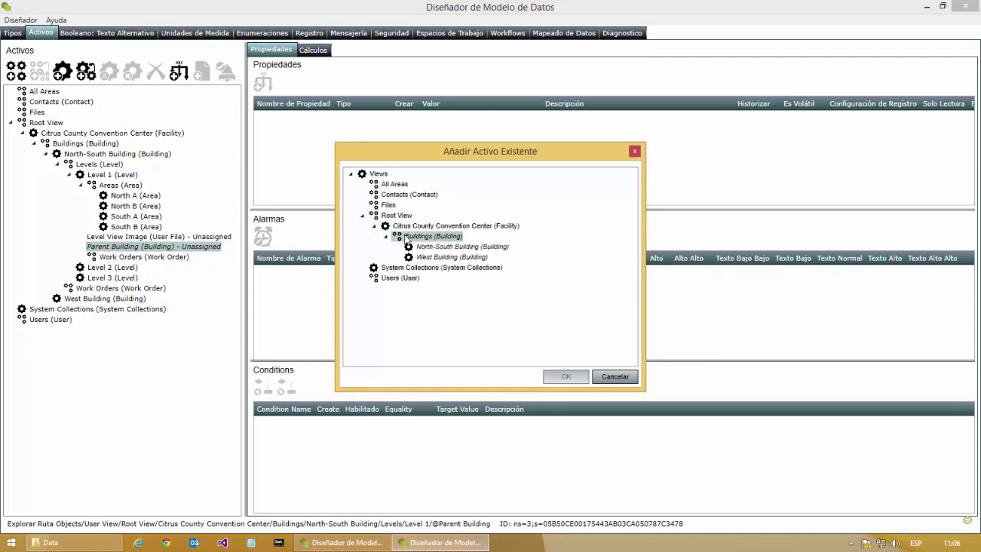
pyautogui.doubleClick(404, 237)
pyautogui.click(418, 247)
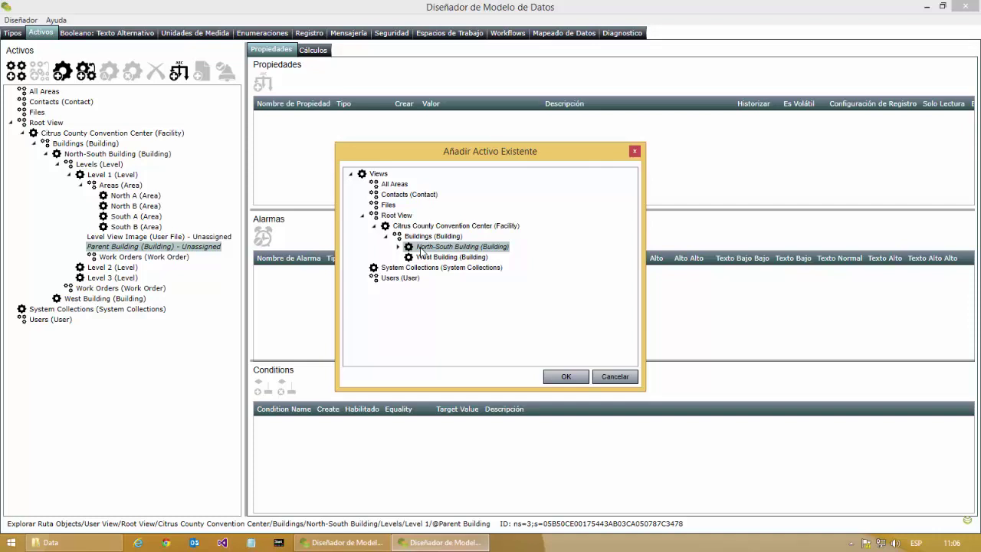
pyautogui.click(557, 377)
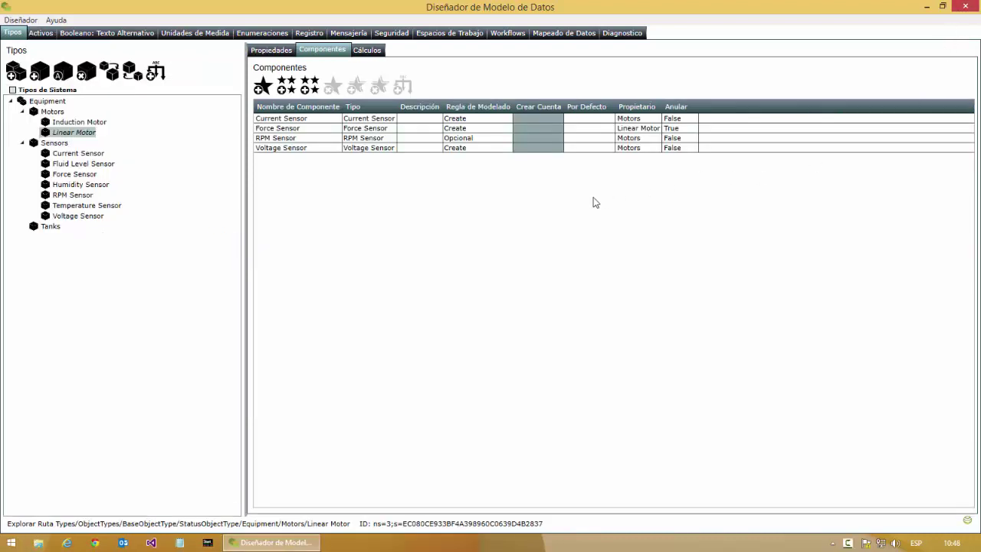
# Step: Add a subtype named My Sensor under the Sensors type
pyautogui.click(49, 145)
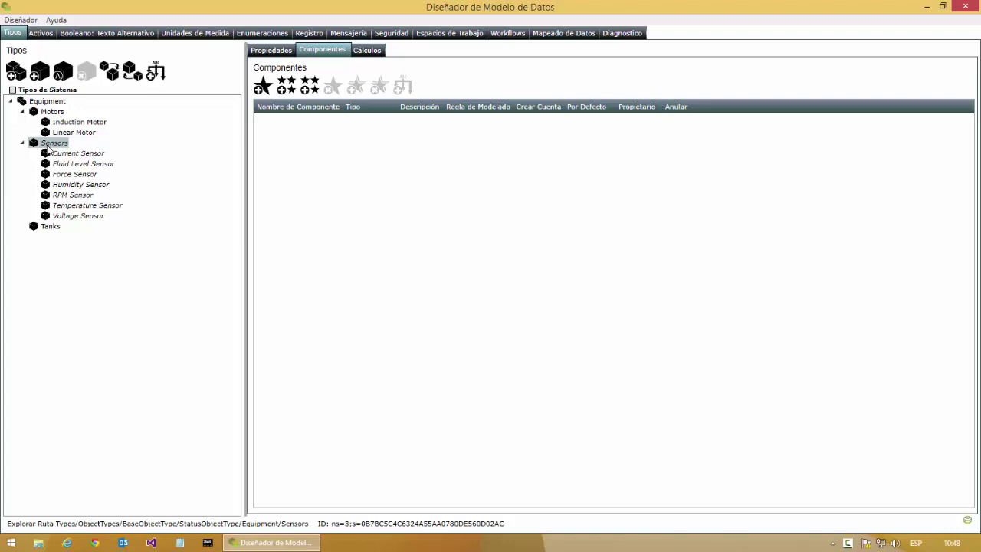
pyautogui.rightClick(47, 148)
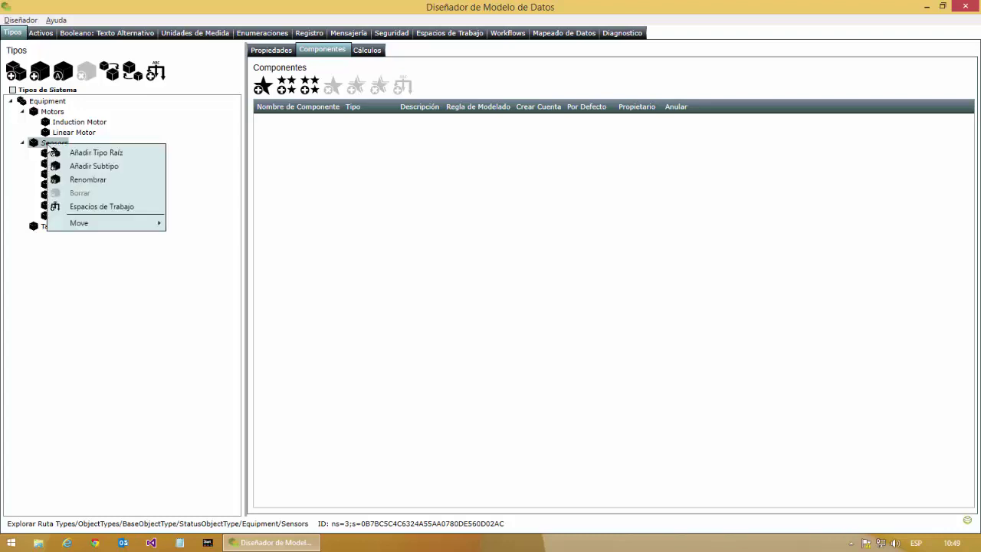
pyautogui.click(84, 164)
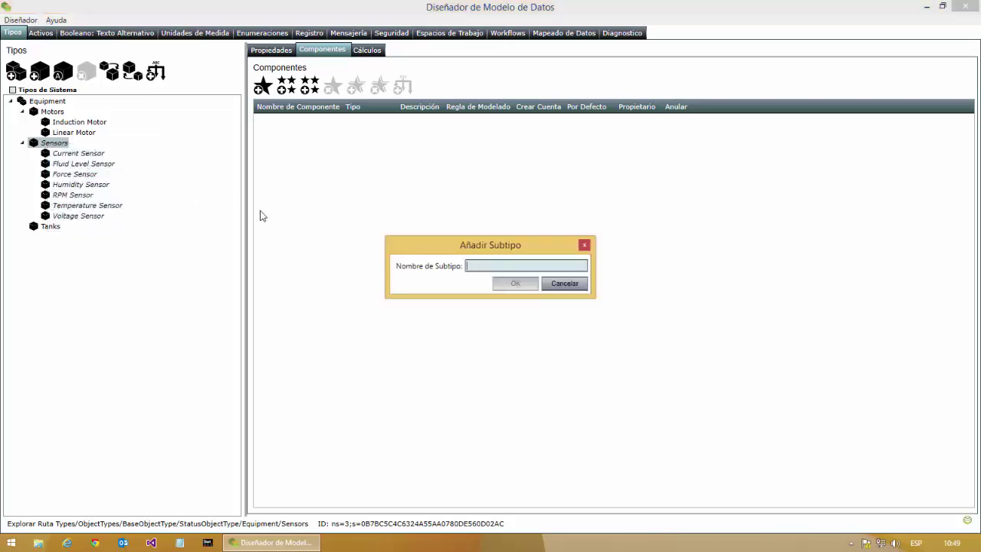
pyautogui.write('My Sens')
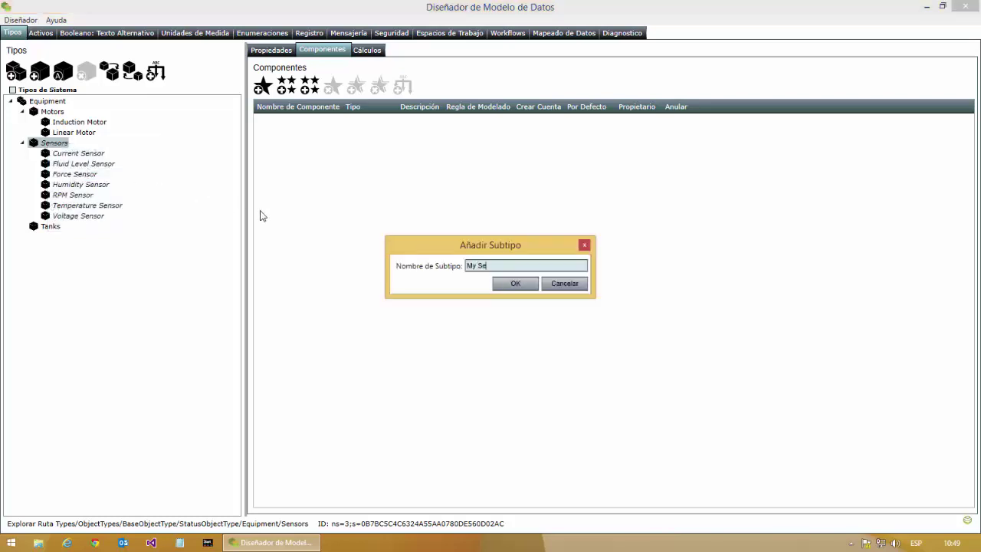
pyautogui.write('or')
pyautogui.click(501, 285)
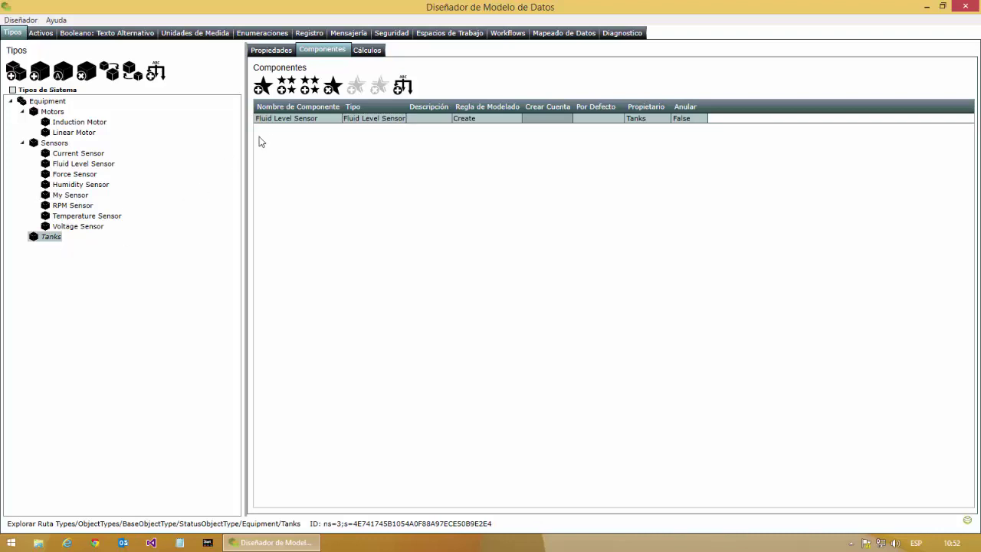
# Step: Add a component of type My Sensor to the Tanks type, keeping the name My Sensor
pyautogui.click(269, 90)
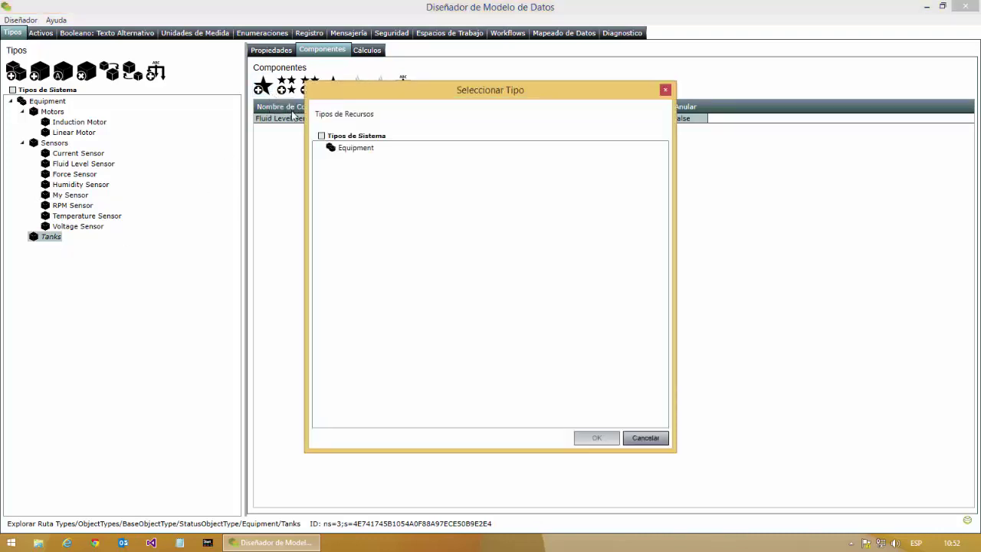
pyautogui.doubleClick(352, 150)
pyautogui.doubleClick(356, 172)
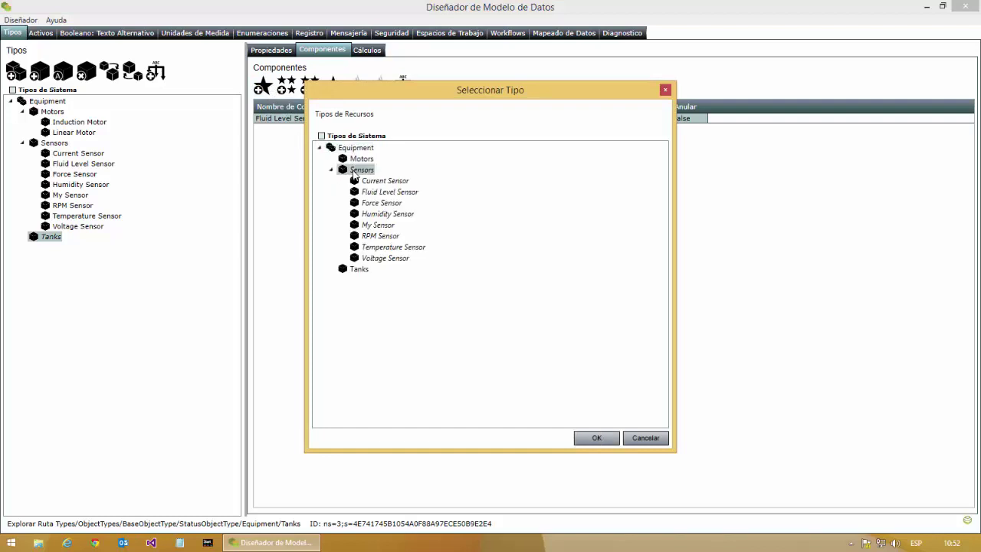
pyautogui.click(376, 226)
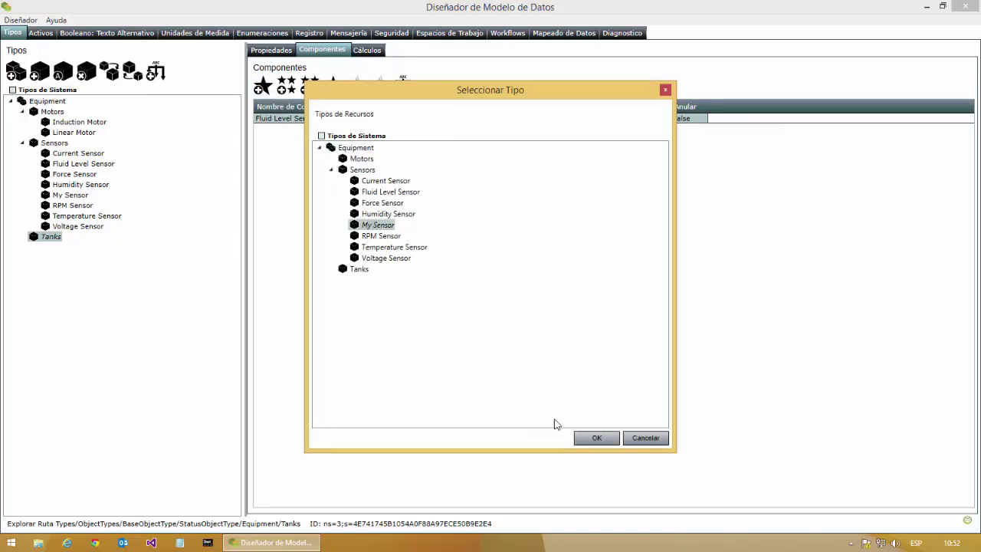
pyautogui.click(587, 438)
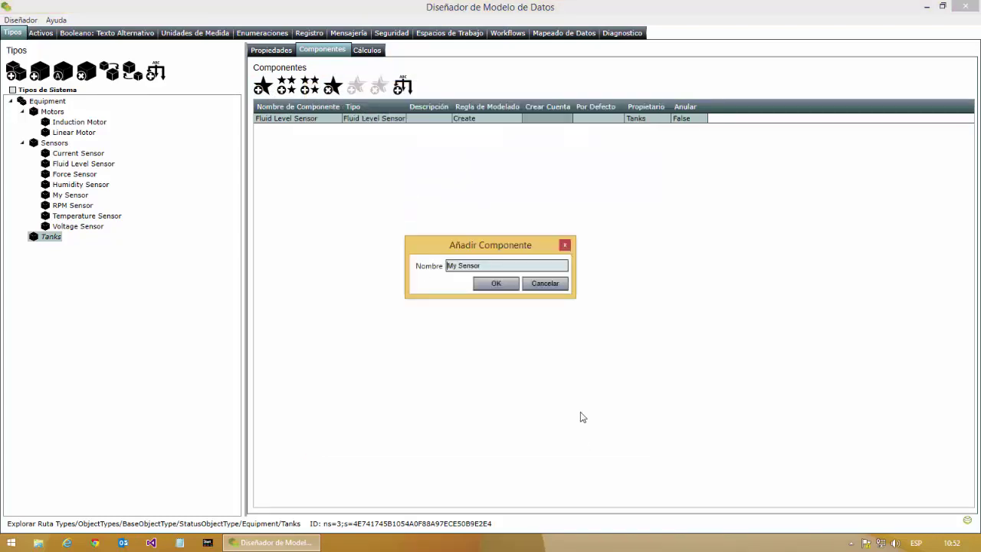
pyautogui.click(513, 286)
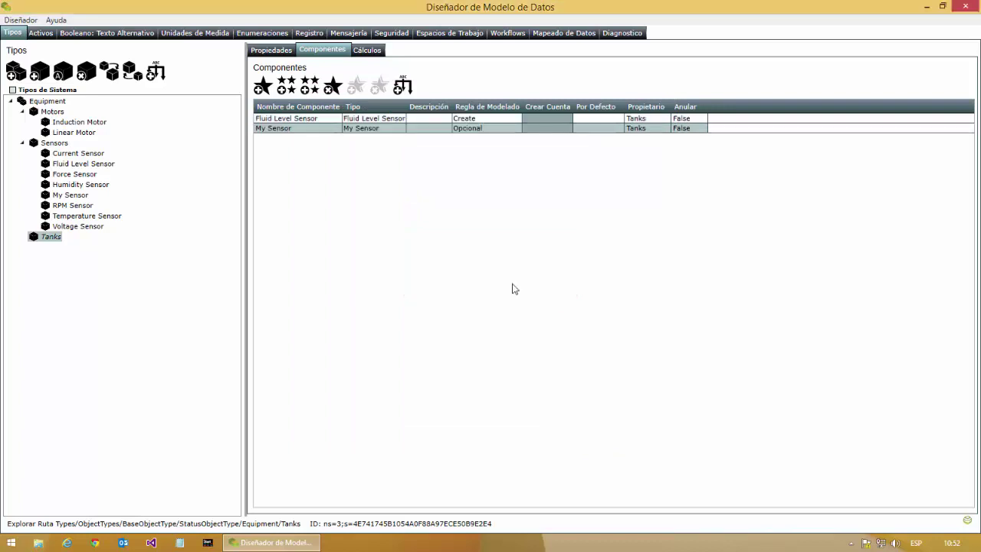